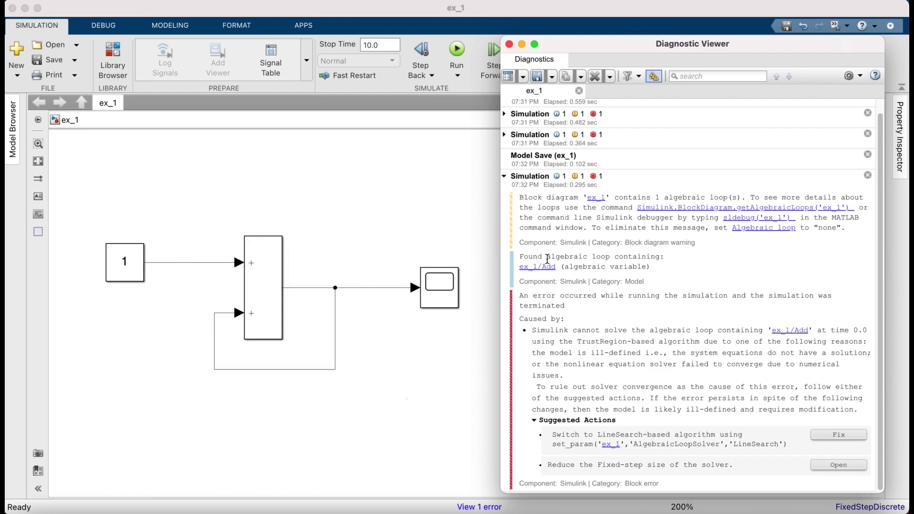
Step: Label the constant's signal 'input' and the sum's result signal 'output'
{"action": "left_click_drag", "start_coordinate": [547, 257], "coordinate": [620, 259]}
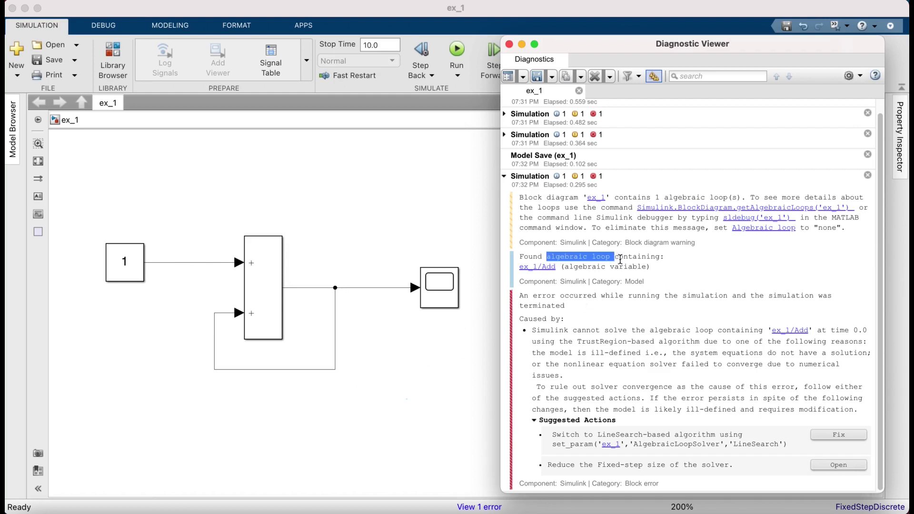
{"action": "left_click", "coordinate": [556, 366]}
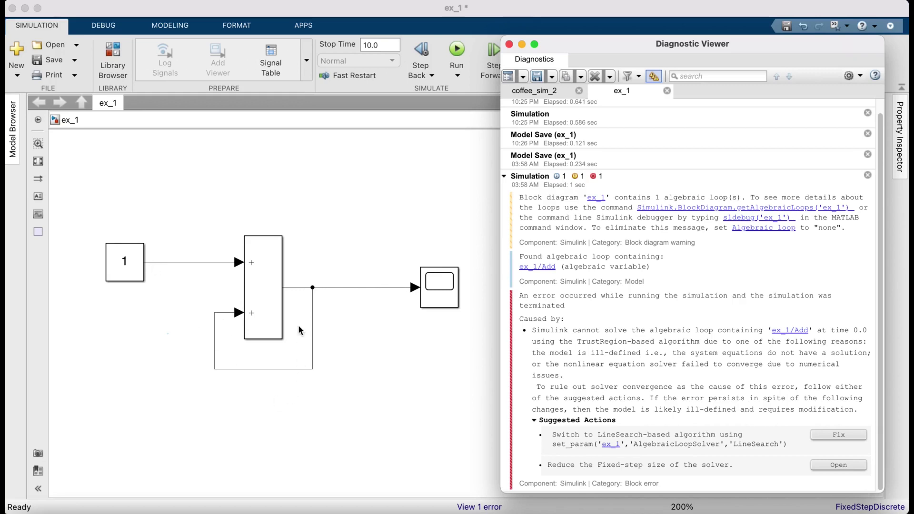
{"action": "left_click", "coordinate": [176, 262]}
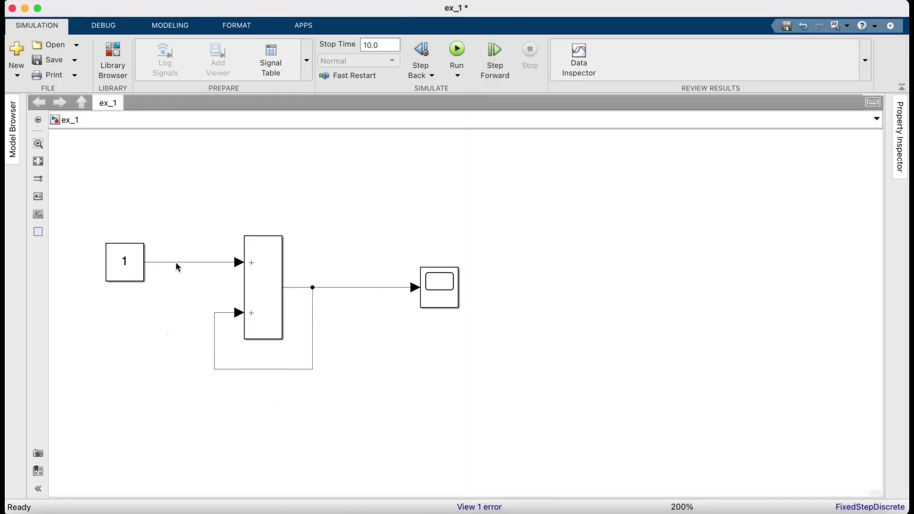
{"action": "type", "text": "input"}
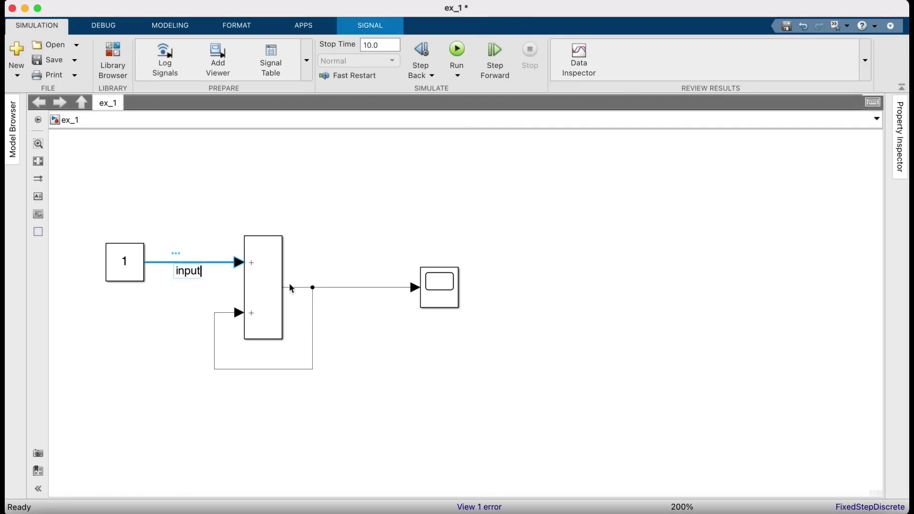
{"action": "left_click", "coordinate": [324, 288]}
{"action": "type", "text": "output"}
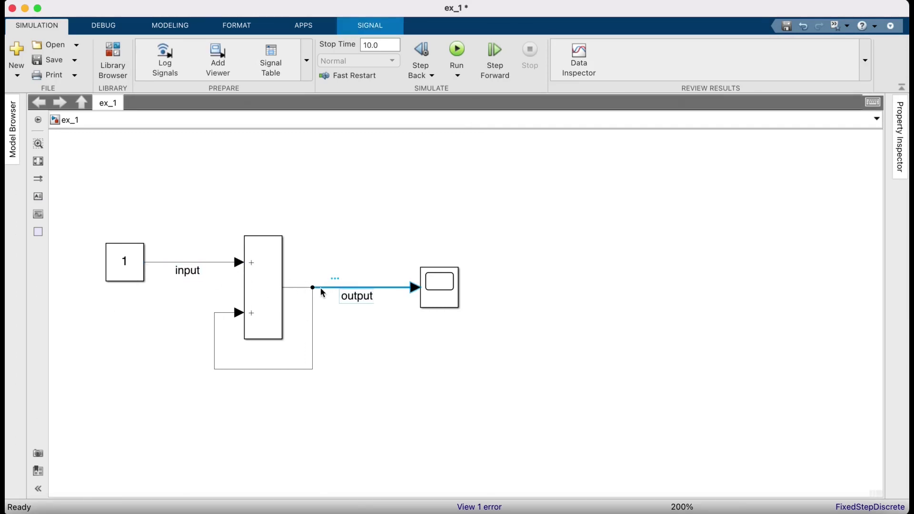
{"action": "left_click", "coordinate": [176, 315]}
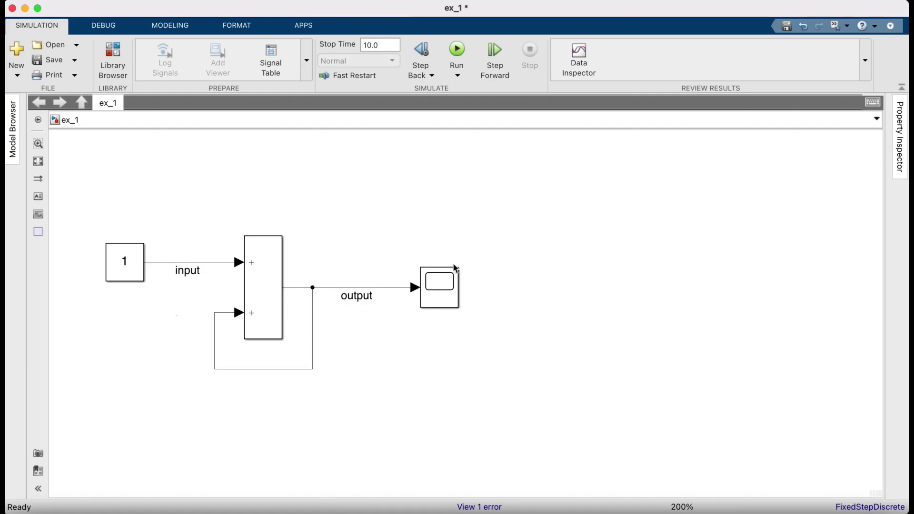
Step: Add a canvas note with two lines: 'input1 + input2 = output' and 'input + output = output'
{"action": "double_click", "coordinate": [540, 220]}
{"action": "type", "text": "input1"}
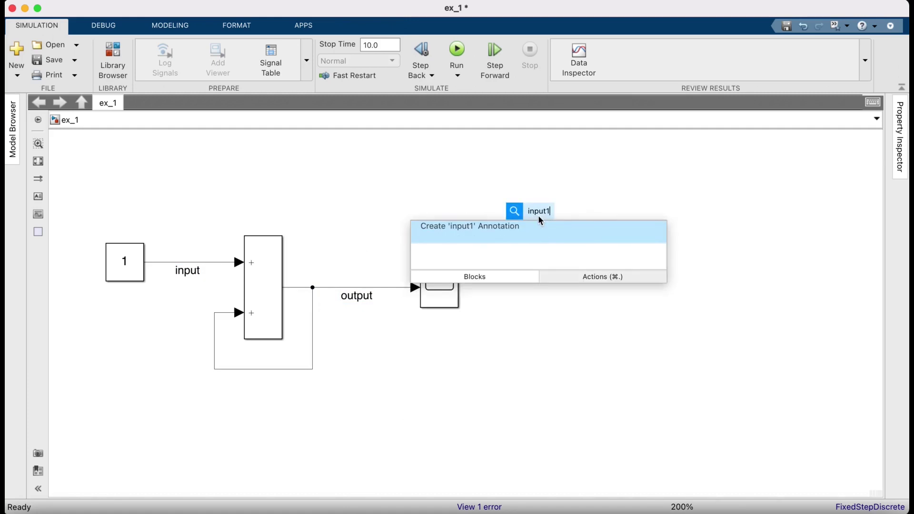
{"action": "type", "text": " + input2 = "}
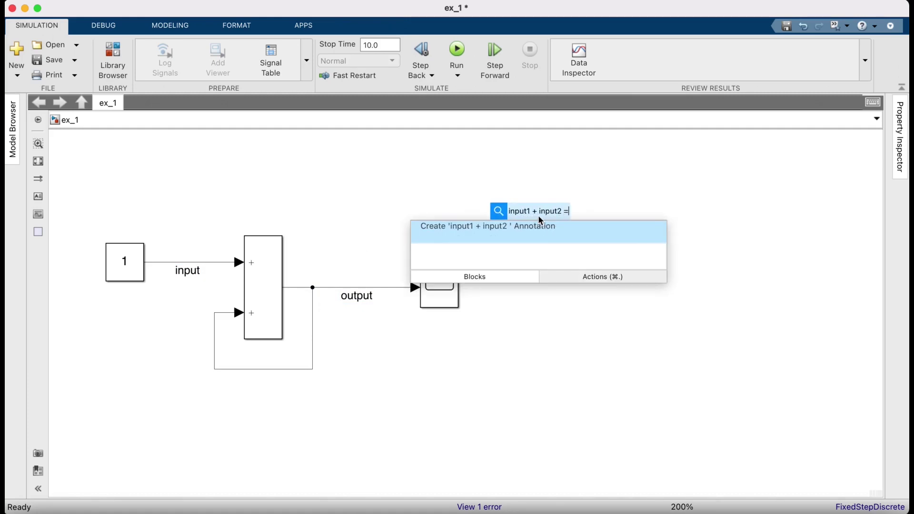
{"action": "type", "text": "output"}
{"action": "left_click", "coordinate": [492, 235]}
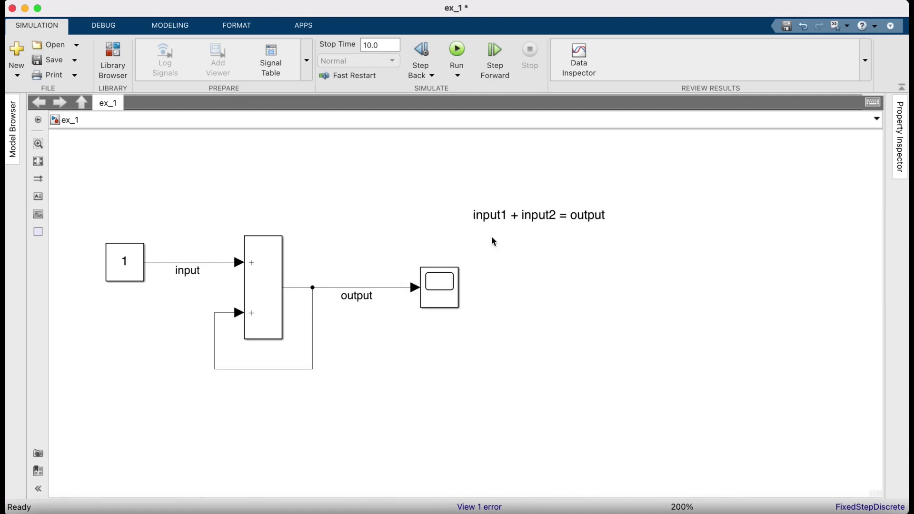
{"action": "left_click", "coordinate": [519, 219]}
{"action": "key", "text": "End"}
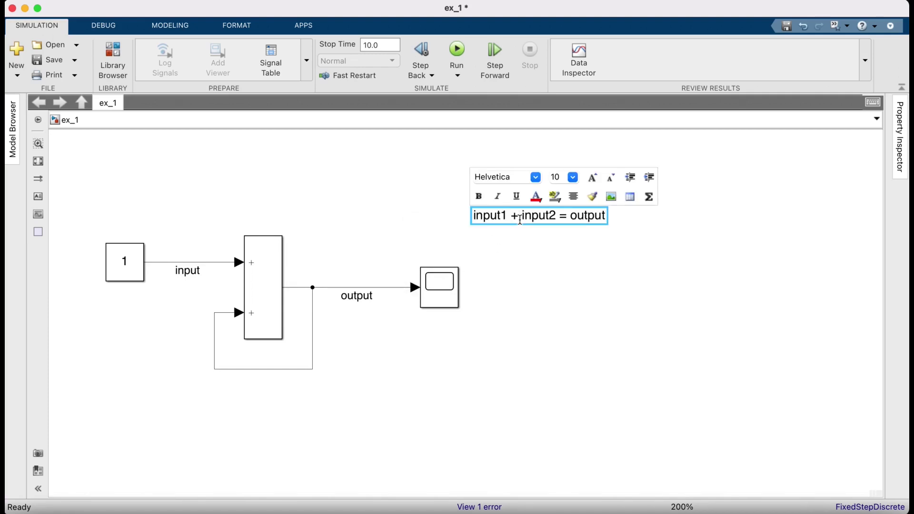
{"action": "key", "text": "Return"}
{"action": "type", "text": "input + output = output"}
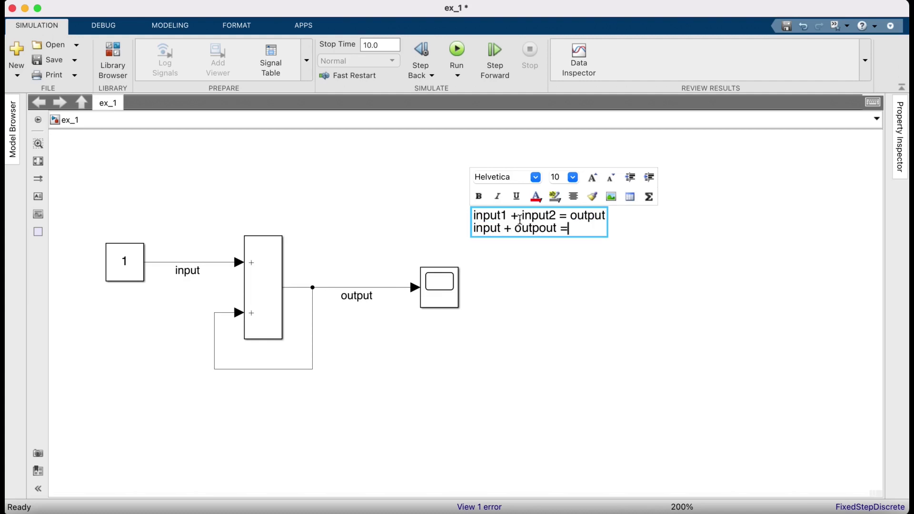
{"action": "key", "text": "Escape"}
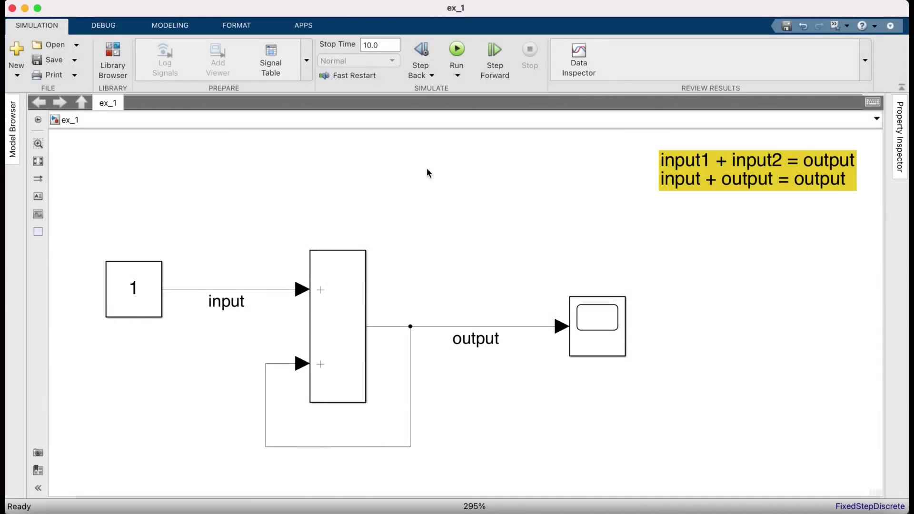
{"action": "left_click", "coordinate": [169, 26]}
{"action": "left_click", "coordinate": [353, 54]}
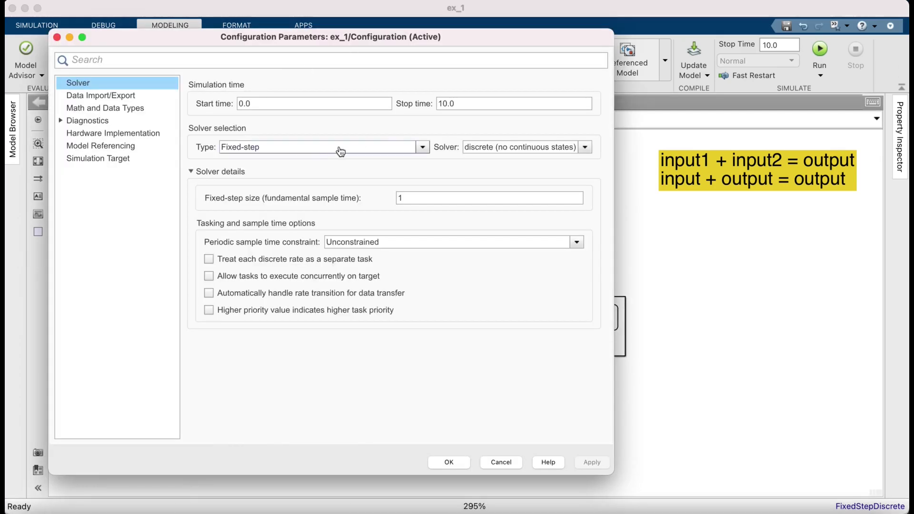
{"action": "left_click", "coordinate": [513, 151]}
{"action": "left_click", "coordinate": [511, 150]}
{"action": "left_click", "coordinate": [458, 197]}
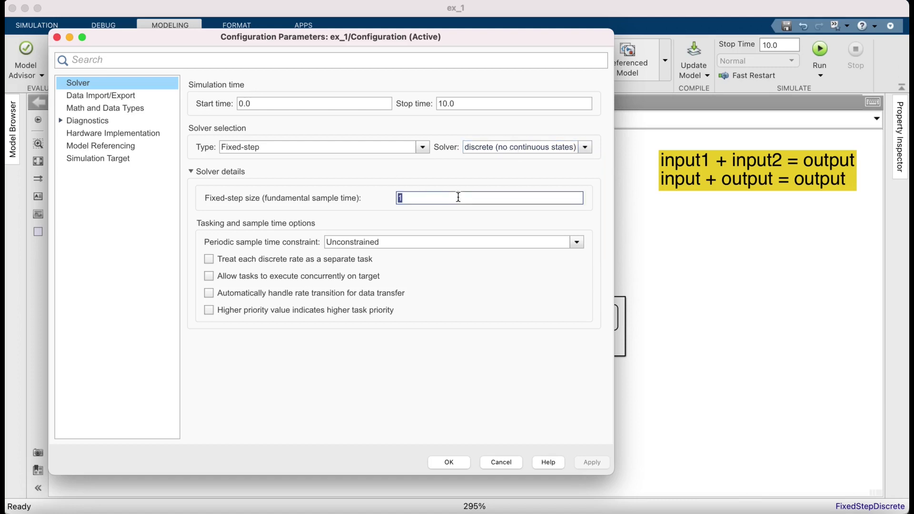
{"action": "left_click", "coordinate": [448, 462]}
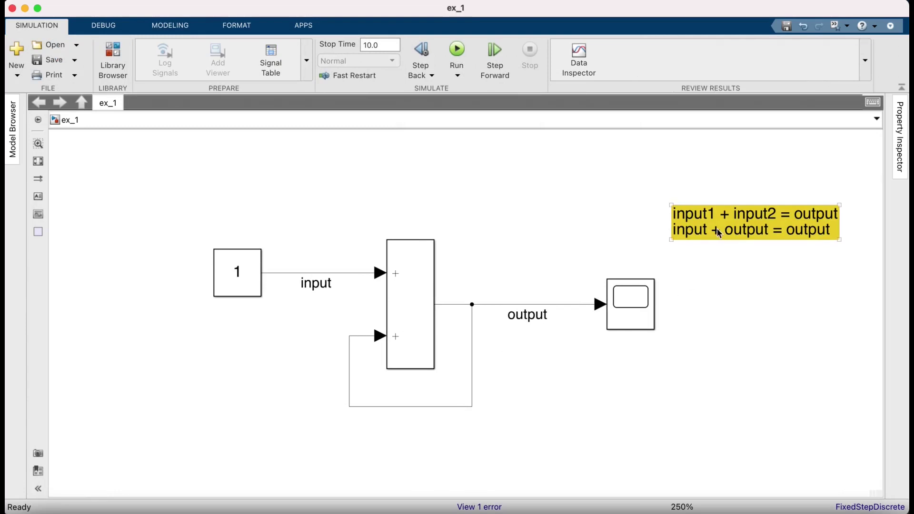
Step: Move the yellow note up and add a third note 'input[k] + output[k-1] = output'
{"action": "left_click_drag", "start_coordinate": [725, 221], "coordinate": [737, 169]}
{"action": "double_click", "coordinate": [690, 222]}
{"action": "type", "text": "input[k] +"}
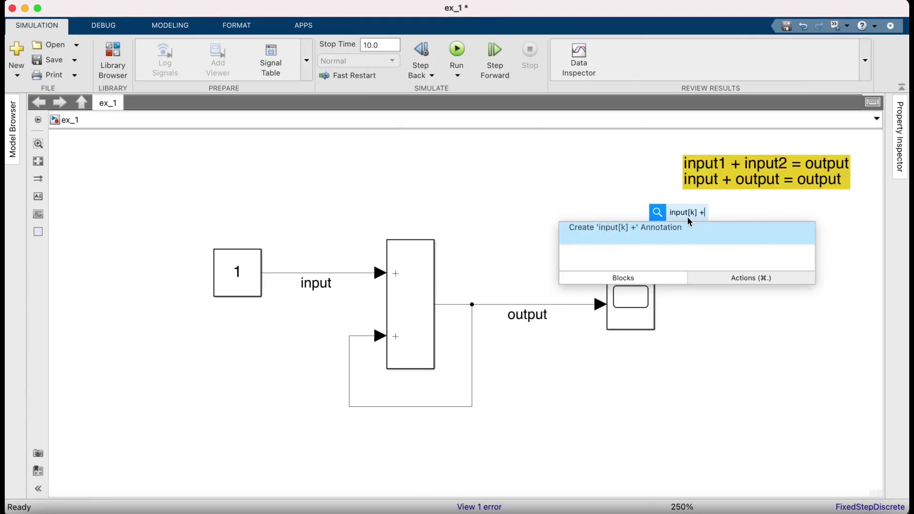
{"action": "type", "text": " output[k-1] = output"}
{"action": "key", "text": "Return"}
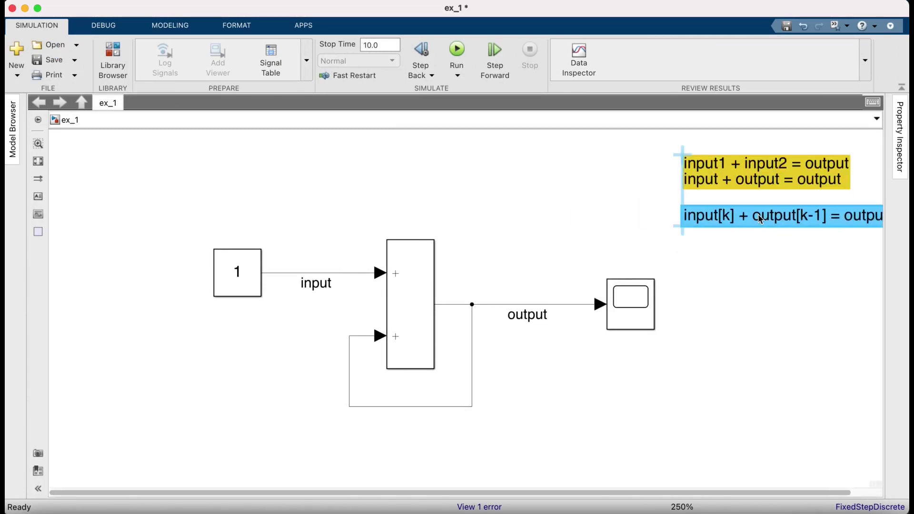
Step: Give the new equation note a yellow background and deselect it
{"action": "right_click", "coordinate": [759, 216]}
{"action": "mouse_move", "coordinate": [809, 285]}
{"action": "mouse_move", "coordinate": [722, 318]}
{"action": "left_click", "coordinate": [785, 391]}
{"action": "scroll", "coordinate": [678, 322], "scroll_direction": "down", "scroll_amount": 2}
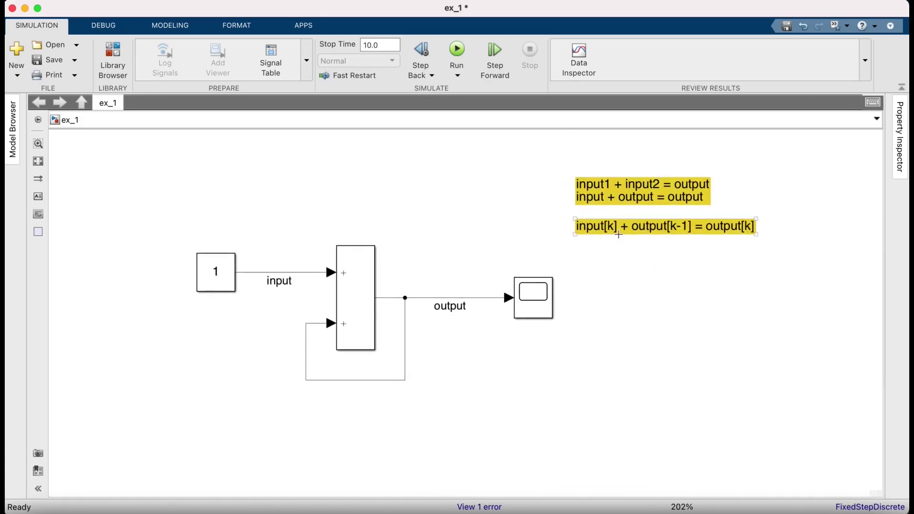
{"action": "scroll", "coordinate": [639, 259], "scroll_direction": "up", "scroll_amount": 2}
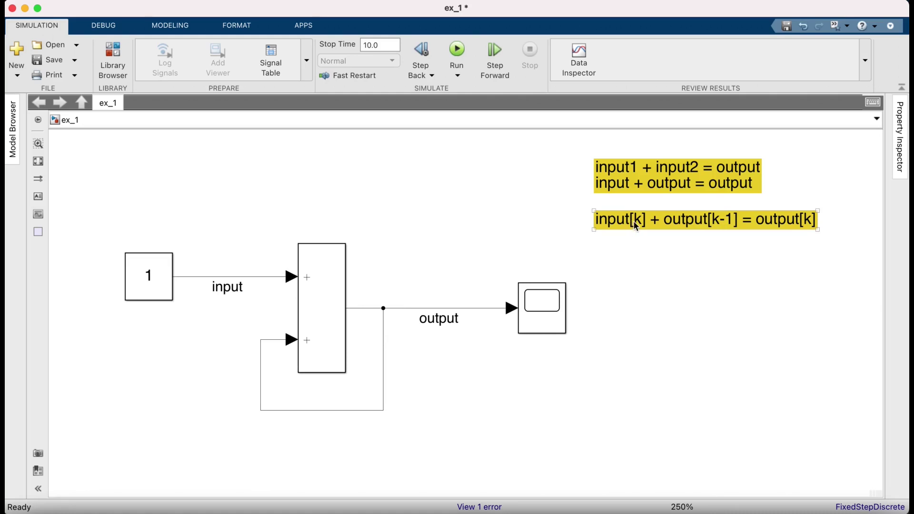
{"action": "left_click", "coordinate": [691, 250]}
{"action": "left_click", "coordinate": [617, 251]}
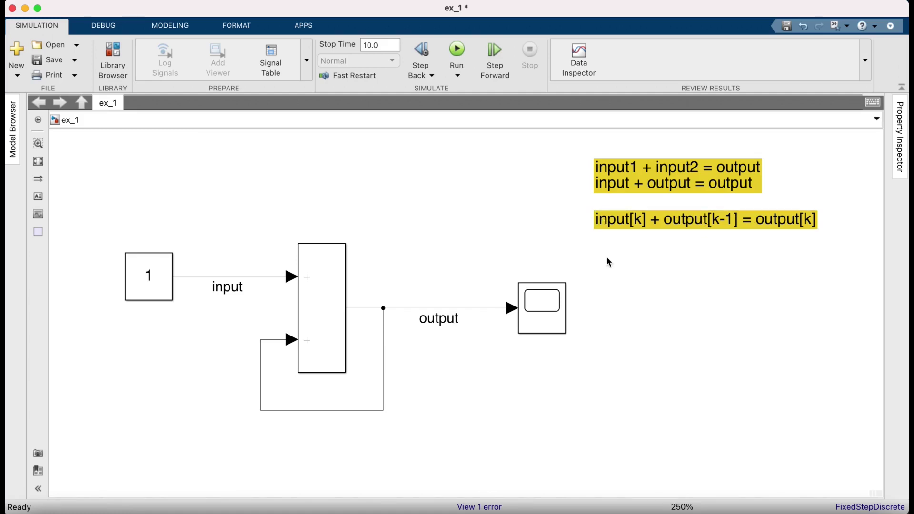
Step: Drag a Unit Delay (1/z) block from the Simulink Discrete library onto the ex_1 canvas
{"action": "left_click", "coordinate": [119, 57]}
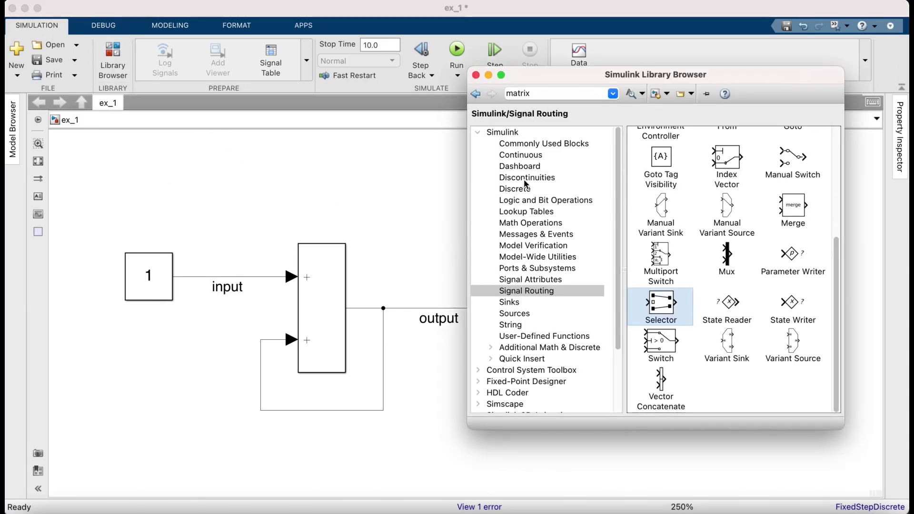
{"action": "left_click", "coordinate": [515, 188]}
{"action": "left_click", "coordinate": [728, 356]}
{"action": "scroll", "coordinate": [727, 357], "scroll_direction": "down", "scroll_amount": 10}
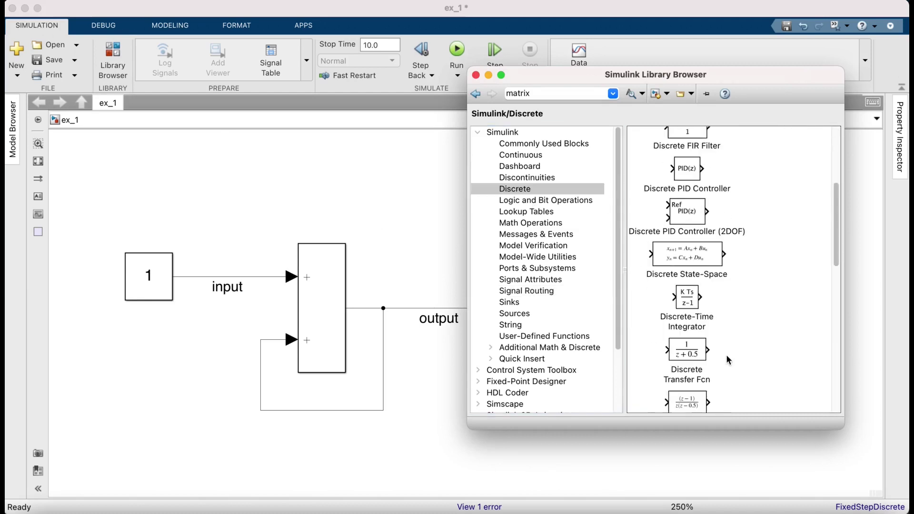
{"action": "scroll", "coordinate": [728, 356], "scroll_direction": "down", "scroll_amount": 2}
{"action": "left_click_drag", "start_coordinate": [688, 303], "coordinate": [707, 305]}
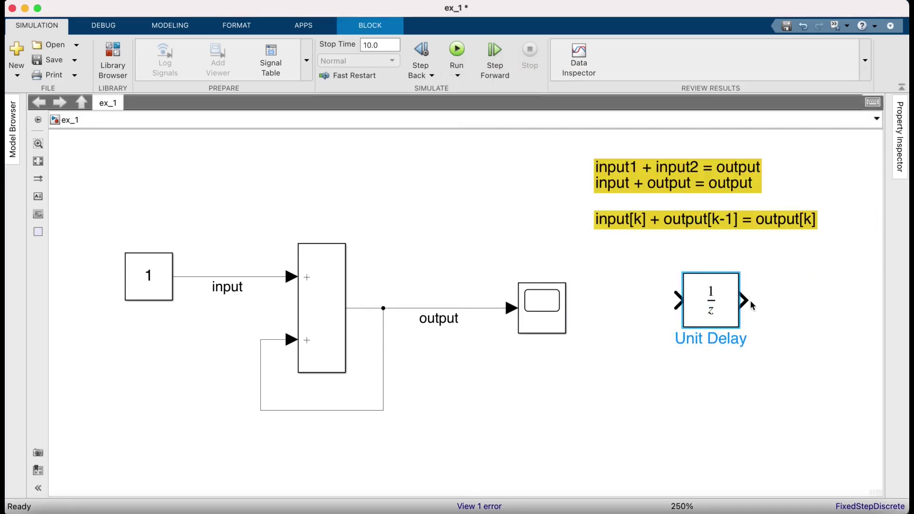
Step: Place the Unit Delay below the Sum block, flip it with Ctrl+I, and wire it into the feedback loop
{"action": "left_click", "coordinate": [652, 308]}
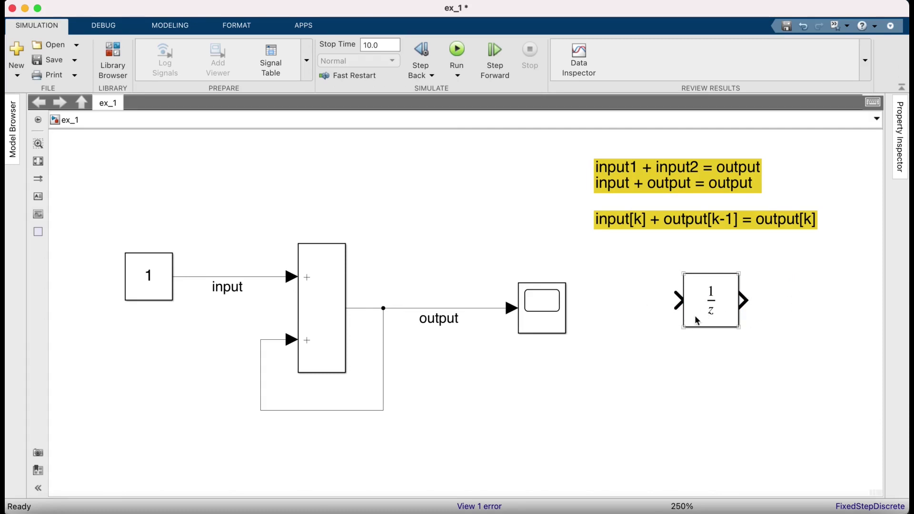
{"action": "left_click_drag", "start_coordinate": [695, 321], "coordinate": [335, 428]}
{"action": "key", "text": "ctrl+i"}
{"action": "left_click_drag", "start_coordinate": [435, 393], "coordinate": [554, 371]}
Step: Label the signals input[k], output[k] and output[k-1], then run the simulation
{"action": "left_click", "coordinate": [357, 265]}
{"action": "type", "text": "[k]"}
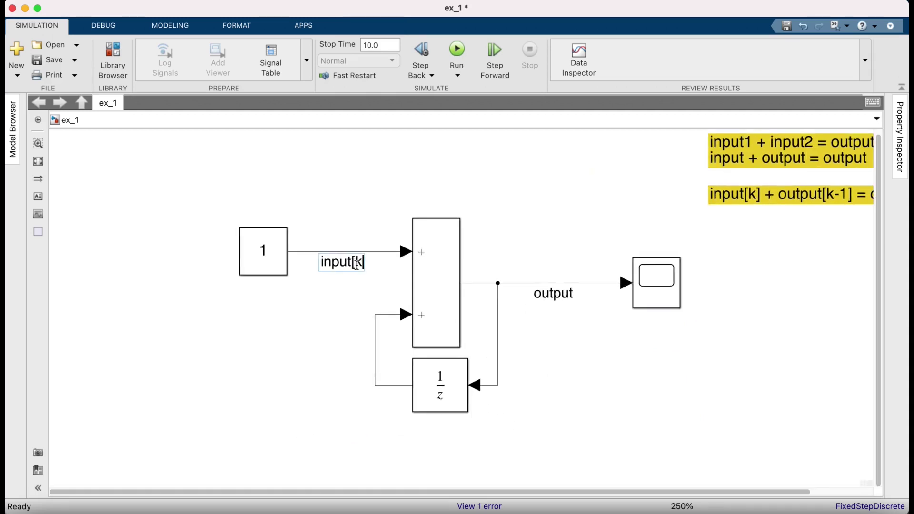
{"action": "left_click", "coordinate": [553, 284]}
{"action": "type", "text": "[k]"}
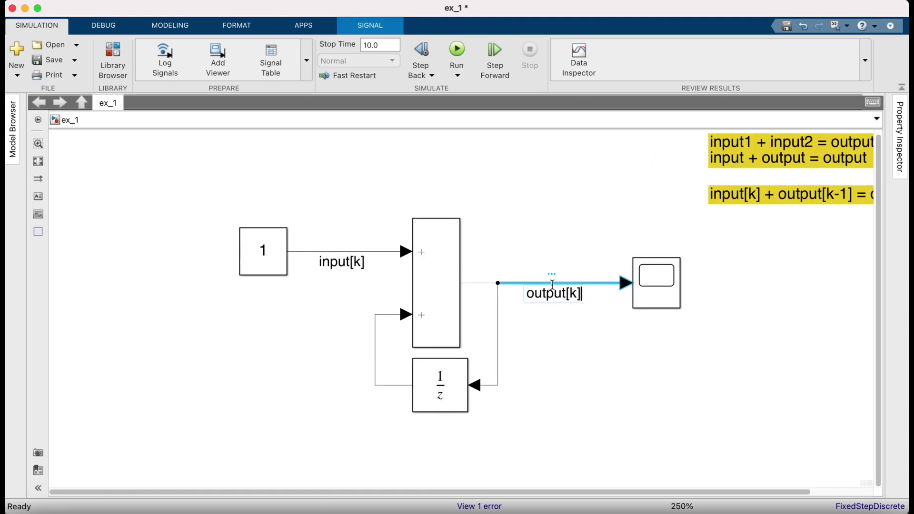
{"action": "left_click", "coordinate": [531, 351]}
{"action": "left_click_drag", "start_coordinate": [376, 354], "coordinate": [241, 358]}
{"action": "double_click", "coordinate": [340, 320]}
{"action": "type", "text": "output[k"}
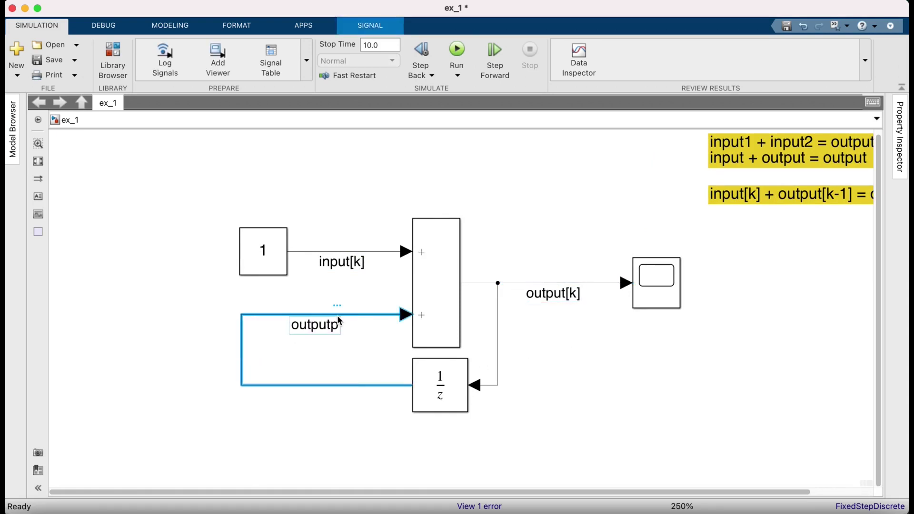
{"action": "type", "text": "-1]"}
{"action": "left_click", "coordinate": [351, 360]}
{"action": "left_click", "coordinate": [457, 52]}
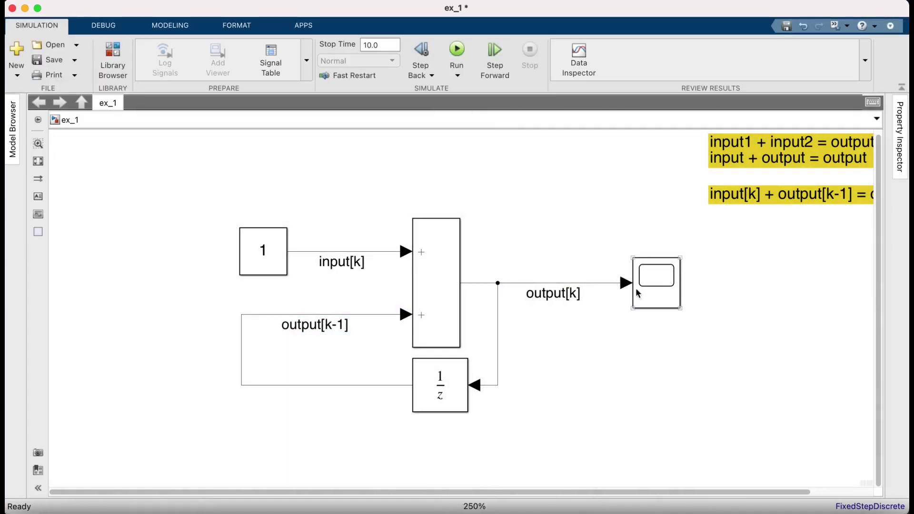
{"action": "double_click", "coordinate": [655, 286]}
{"action": "key", "text": "super+w"}
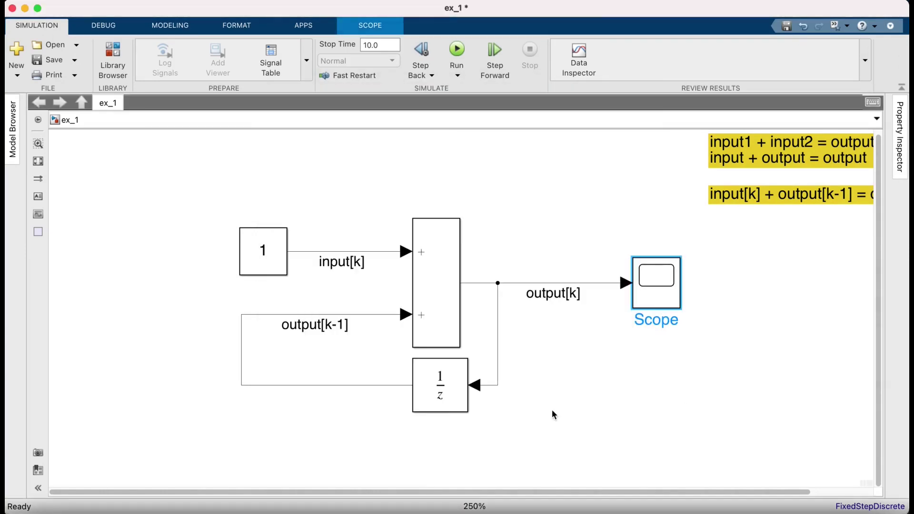
{"action": "left_click", "coordinate": [443, 388]}
{"action": "key", "text": "shift+Down"}
{"action": "key", "text": "shift+Down"}
{"action": "key", "text": "shift+Down"}
{"action": "key", "text": "shift+Down"}
{"action": "key", "text": "shift+Down"}
{"action": "left_click_drag", "start_coordinate": [417, 384], "coordinate": [470, 385]}
{"action": "key", "text": "super+t"}
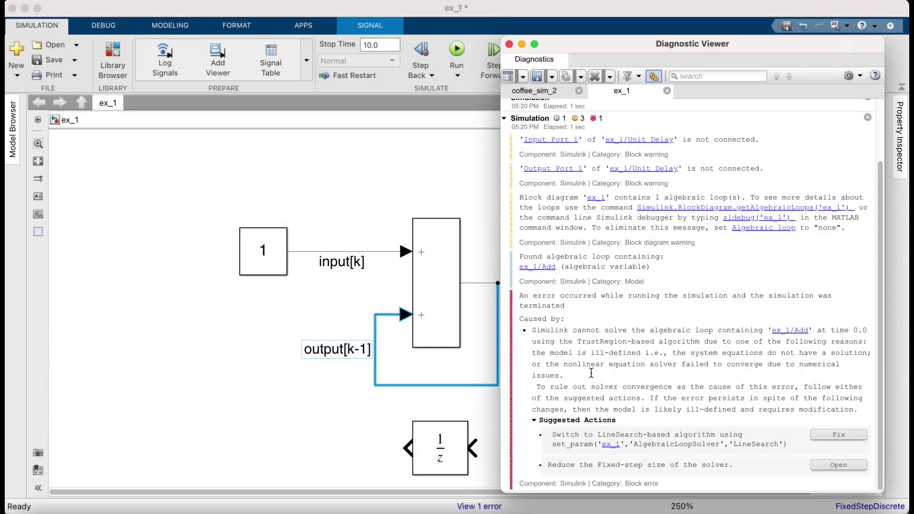
{"action": "key", "text": "super+w"}
{"action": "key", "text": "super+z"}
{"action": "key", "text": "super+z"}
{"action": "key", "text": "super+z"}
{"action": "key", "text": "super+z"}
{"action": "key", "text": "super+z"}
{"action": "key", "text": "super+z"}
{"action": "key", "text": "super+t"}
{"action": "double_click", "coordinate": [665, 289]}
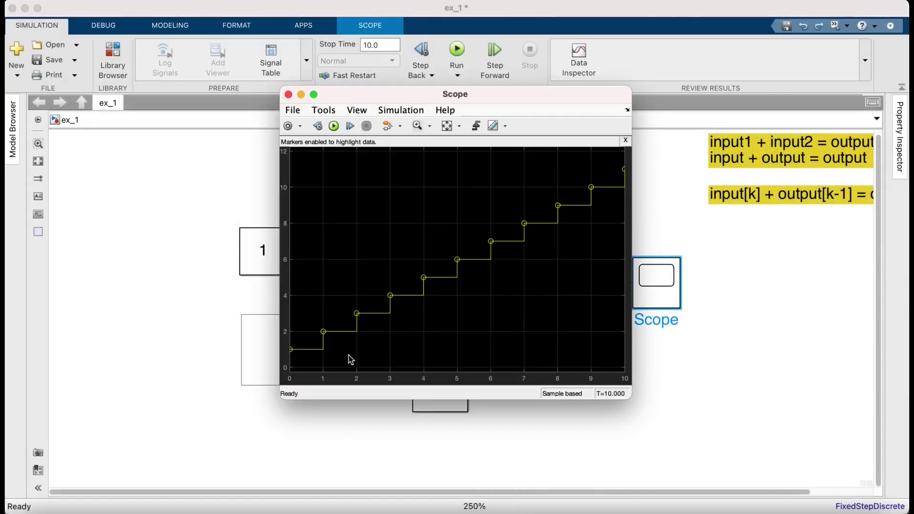
{"action": "key", "text": "super+w"}
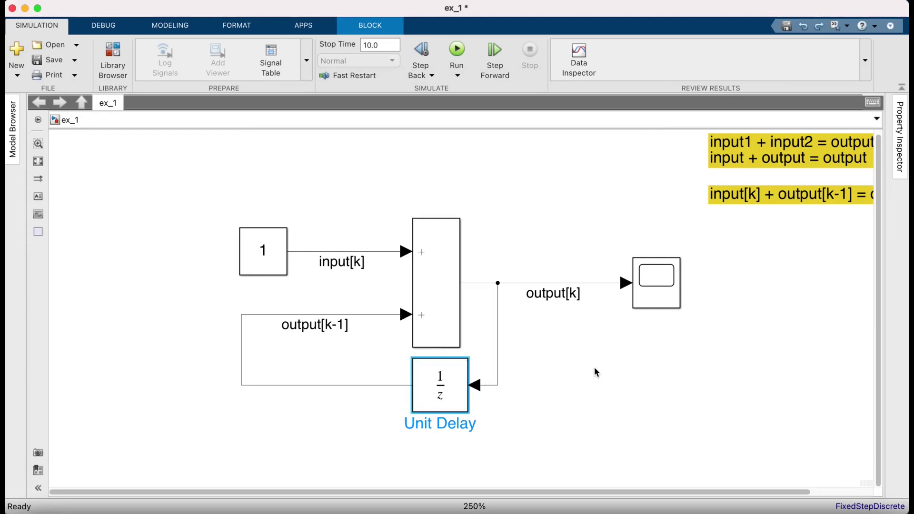
{"action": "left_click", "coordinate": [596, 372]}
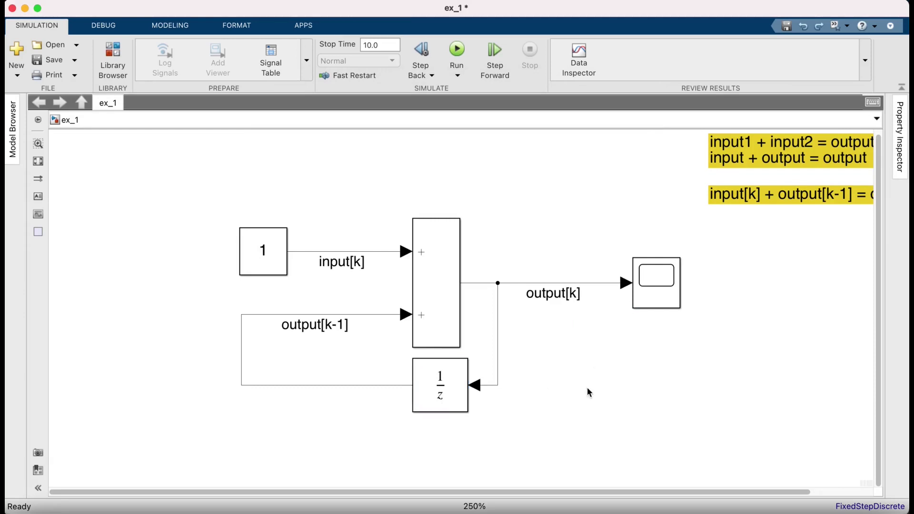